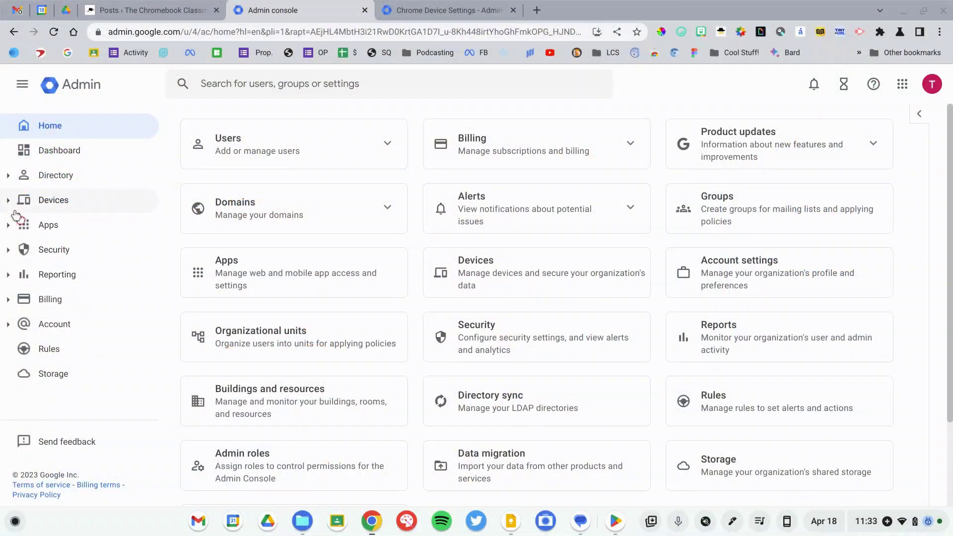
Open the Chrome Versions report under Devices > Chrome > Reports.
left_click(9, 200)
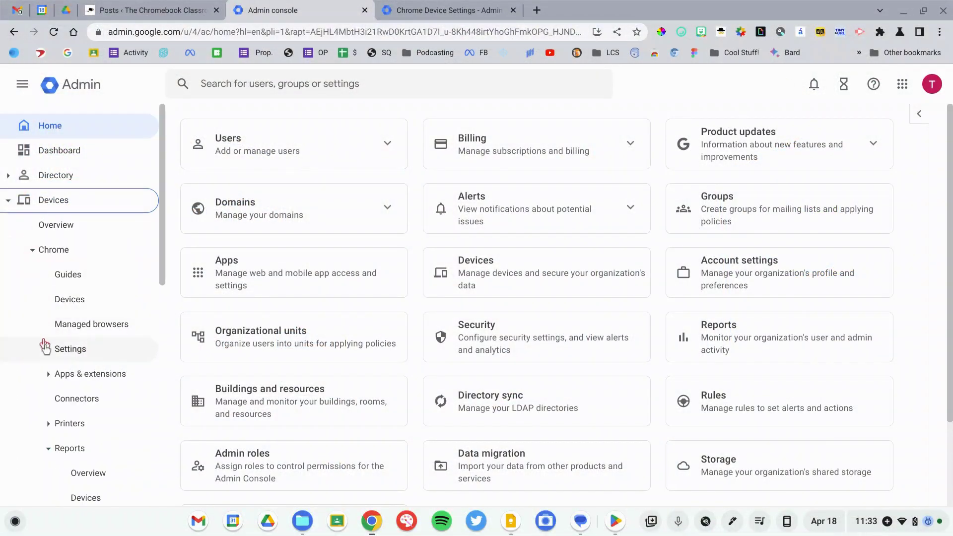
scroll(60, 462, "down", 2)
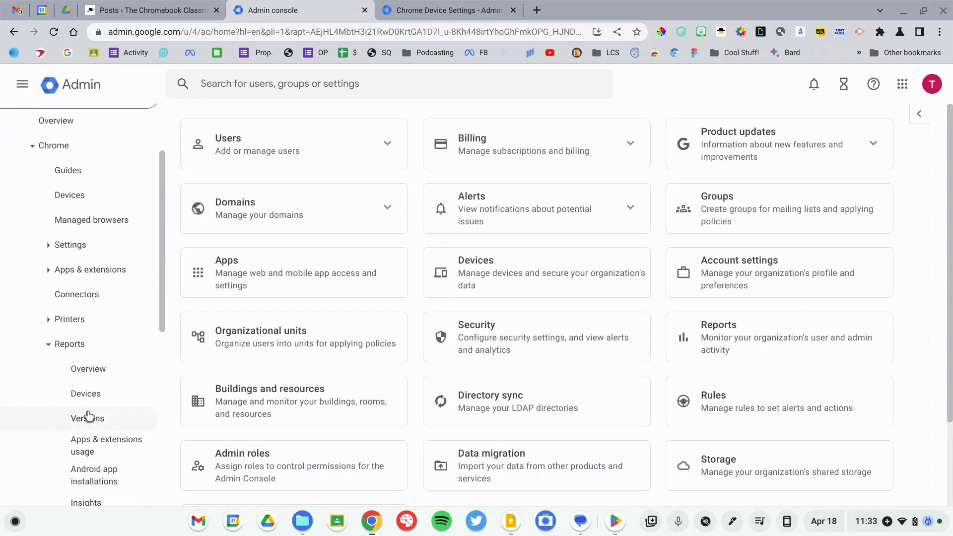
left_click(90, 420)
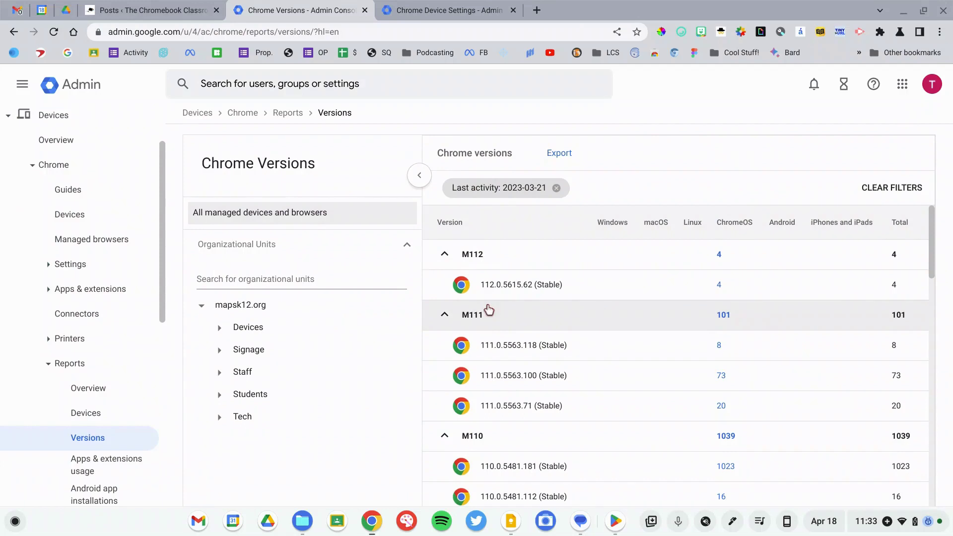
Scroll through the Versions table to review Chrome versions on managed devices.
scroll(487, 309, "down", 2)
scroll(489, 310, "down", 4)
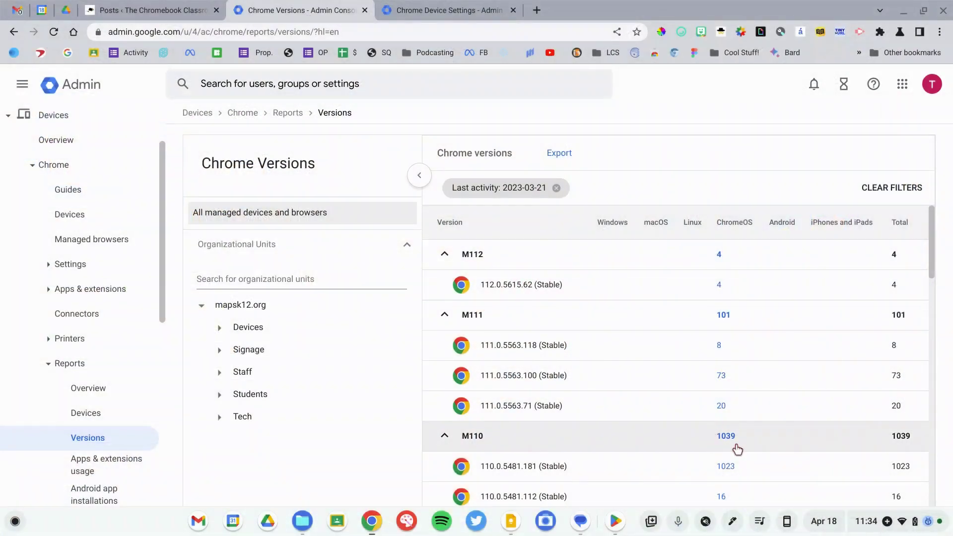
scroll(738, 449, "up", 3)
scroll(737, 449, "down", 3)
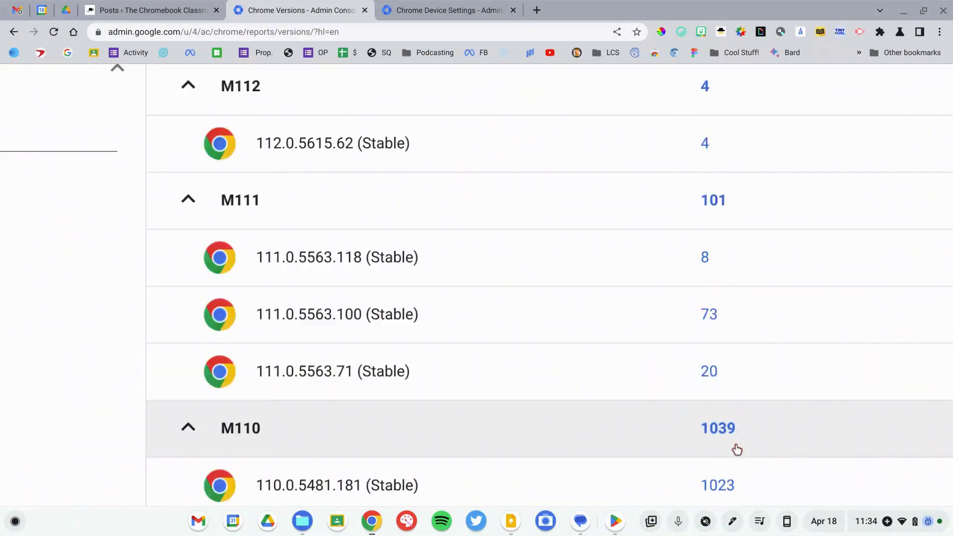
scroll(737, 449, "down", 3)
scroll(738, 449, "down", 4)
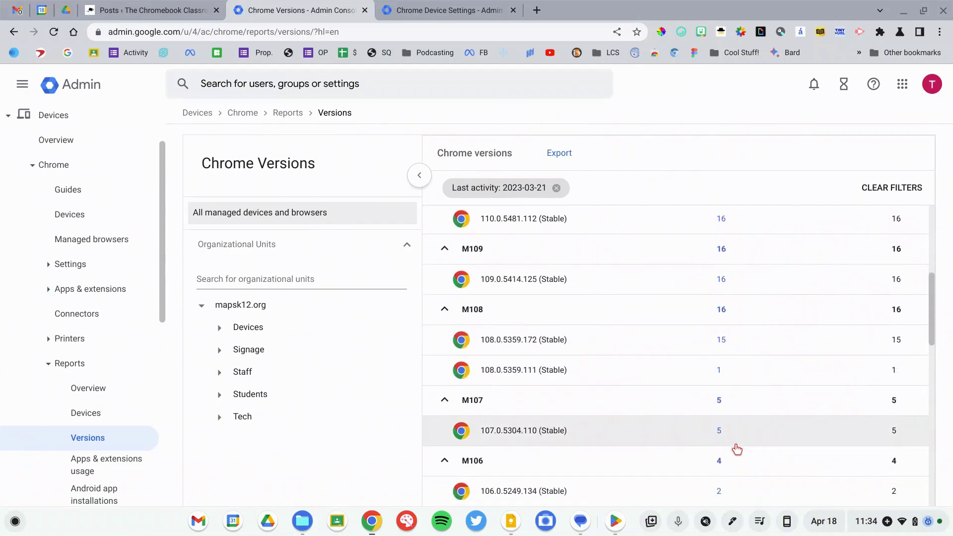
scroll(737, 449, "down", 3)
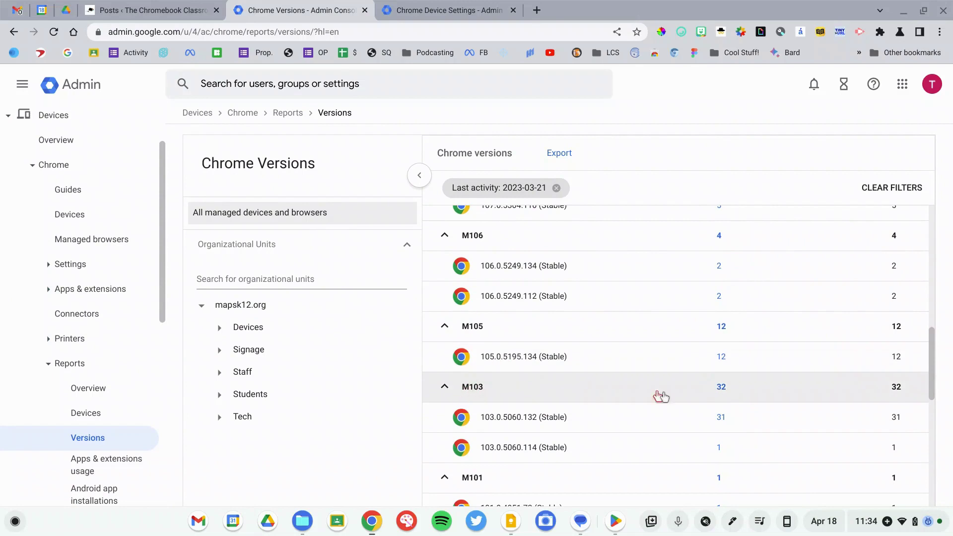
scroll(727, 400, "up", 5)
scroll(728, 401, "down", 5)
scroll(732, 322, "up", 5)
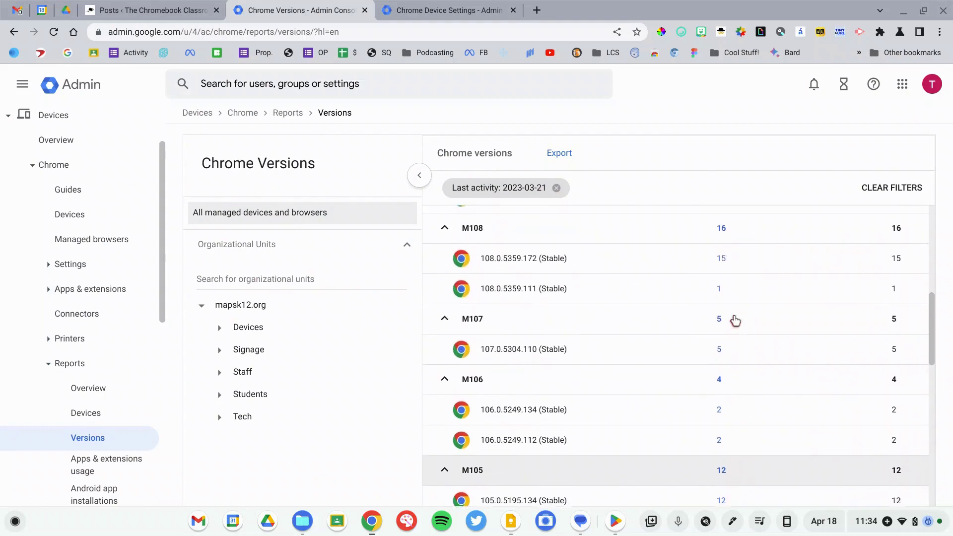
scroll(735, 321, "up", 3)
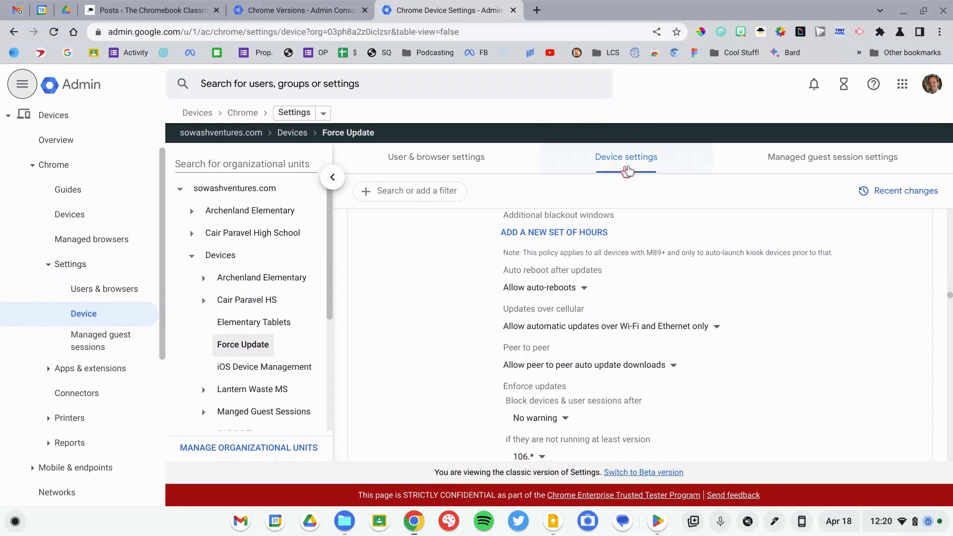
Find 'update' on the page to reach Force Update's Device update settings, currently pinned to 108.*.
scroll(646, 166, "up", 5)
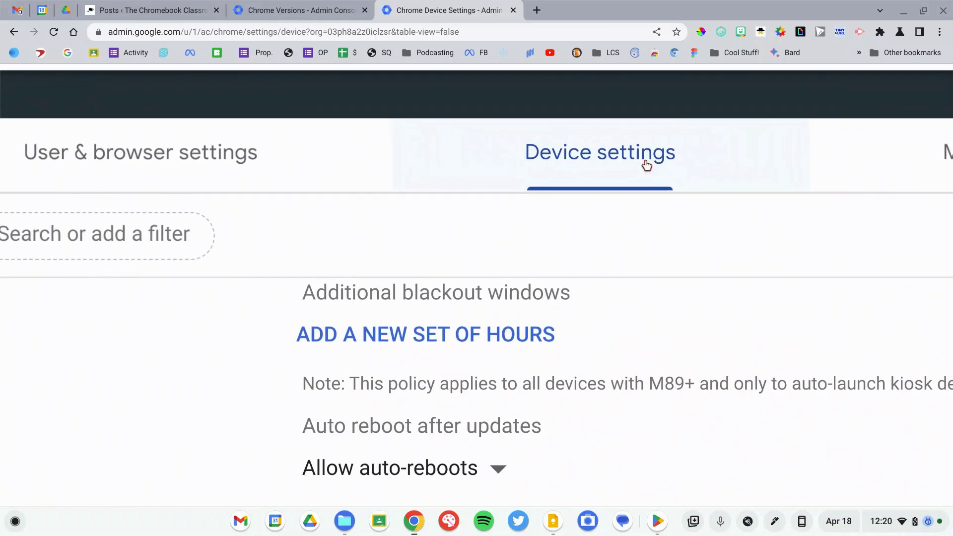
scroll(647, 165, "down", 5)
scroll(663, 324, "down", 6)
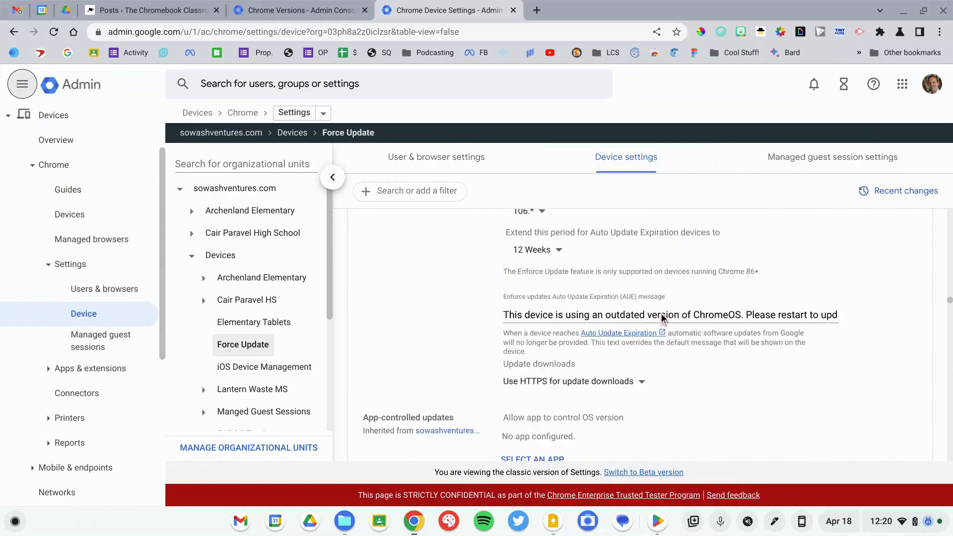
scroll(664, 324, "up", 8)
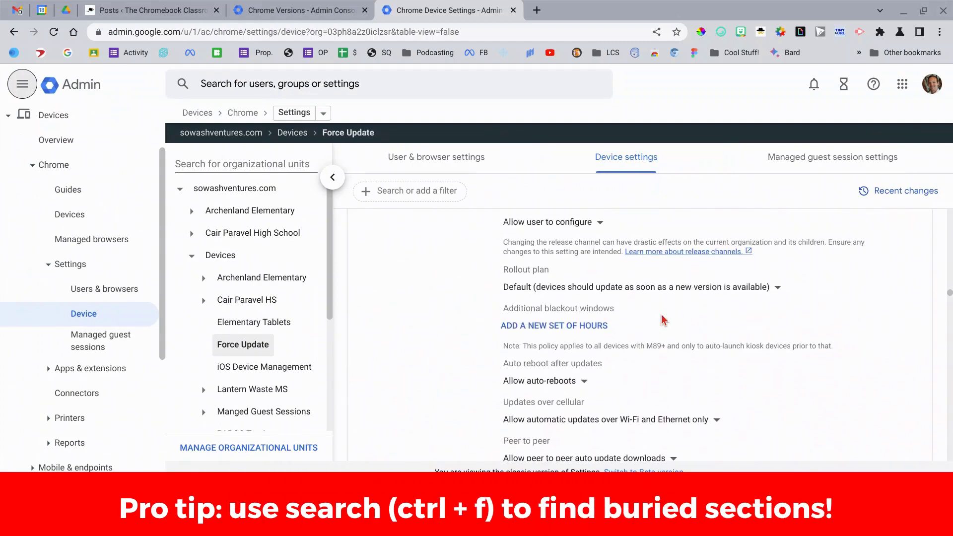
key("ctrl+f")
type("u")
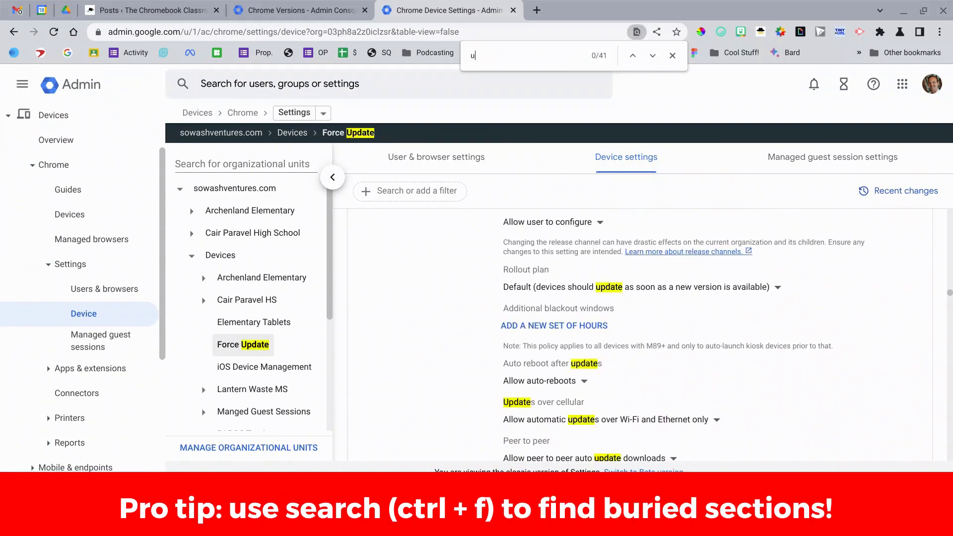
type("pdate")
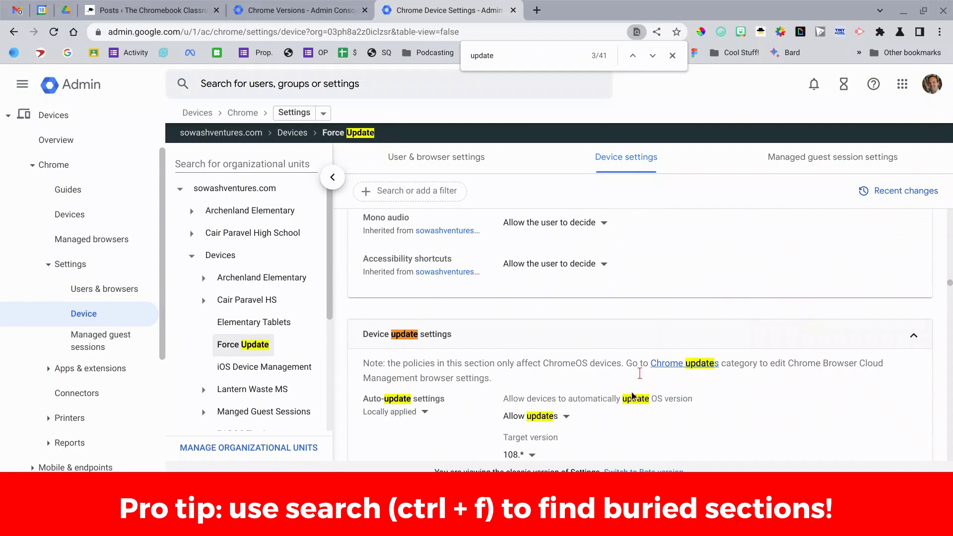
scroll(517, 291, "down", 2)
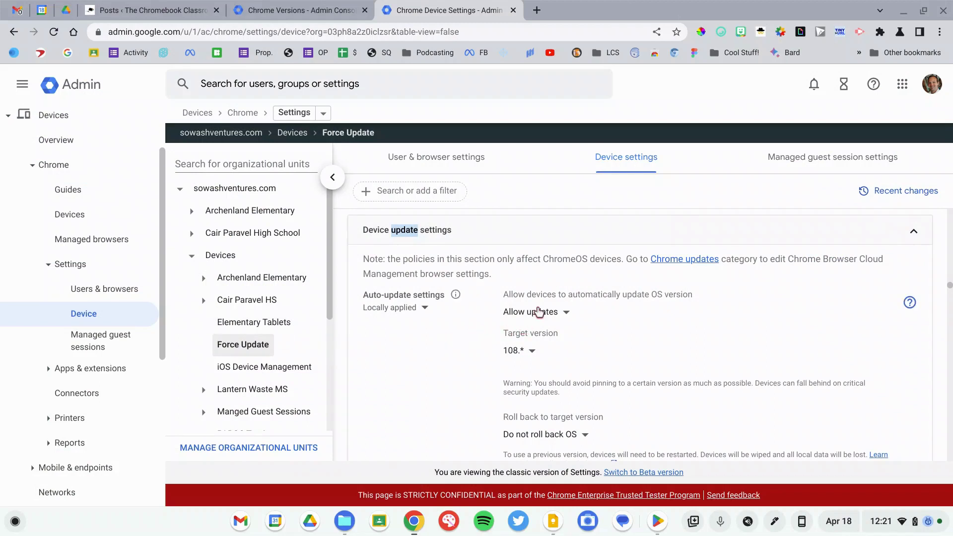
Keep Allow updates and change the target version from 108.* to Use latest available version.
scroll(539, 311, "up", 5)
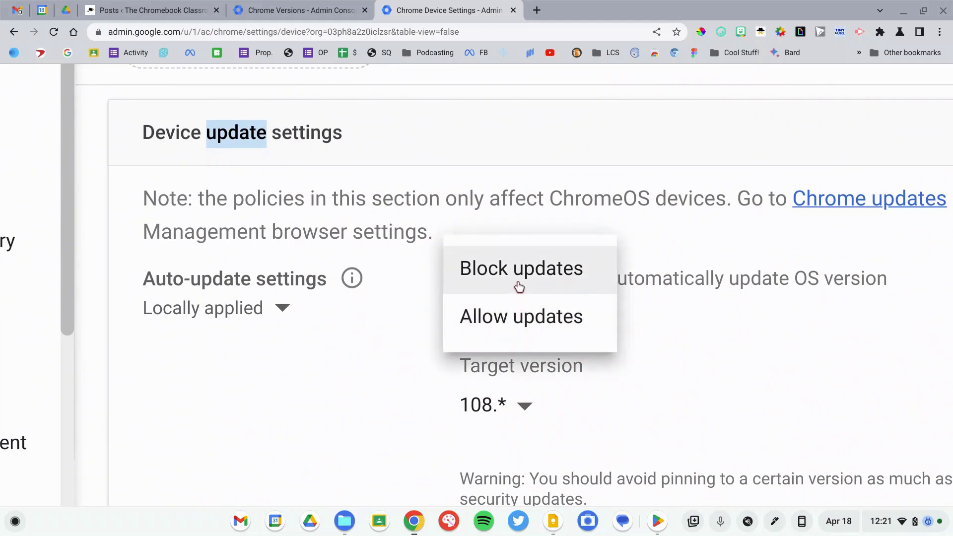
scroll(519, 287, "down", 5)
left_click(494, 353)
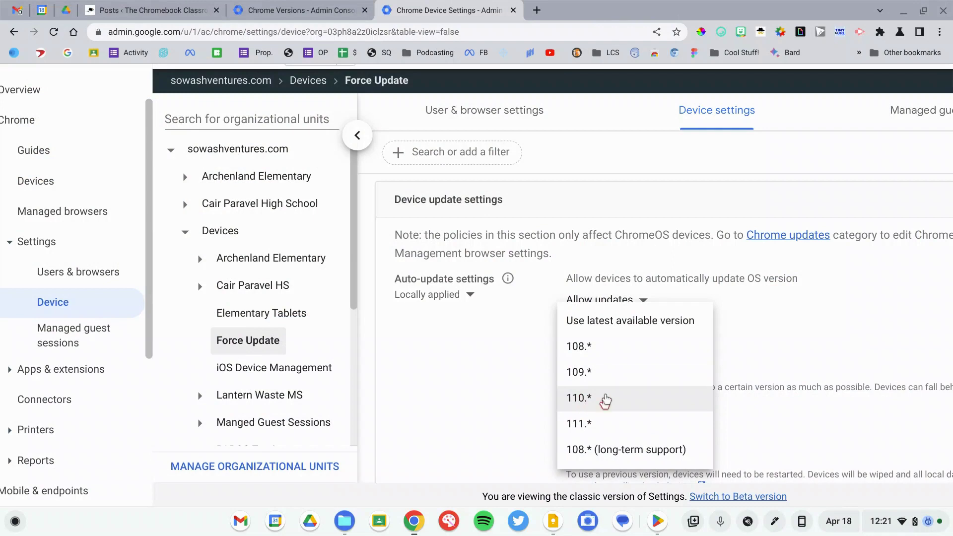
left_click(613, 323)
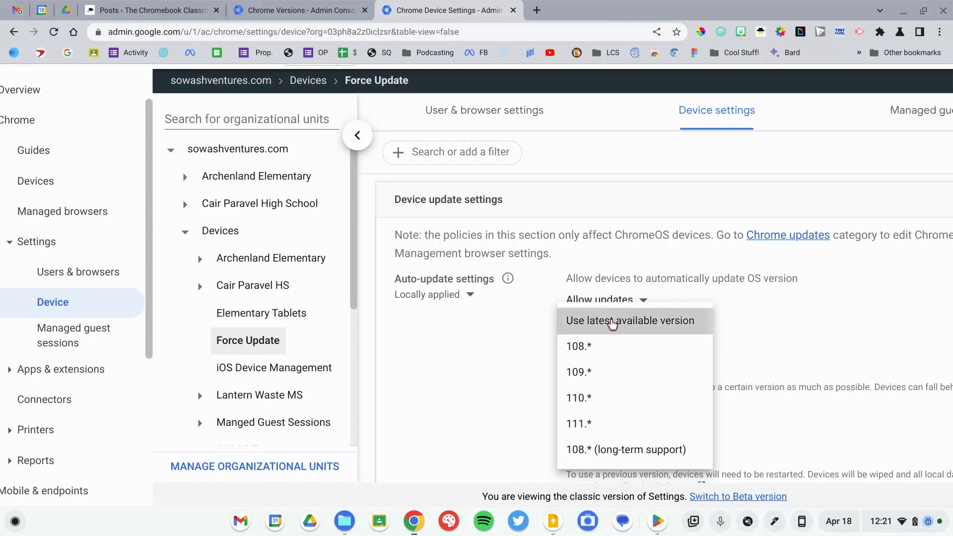
scroll(575, 348, "down", 3)
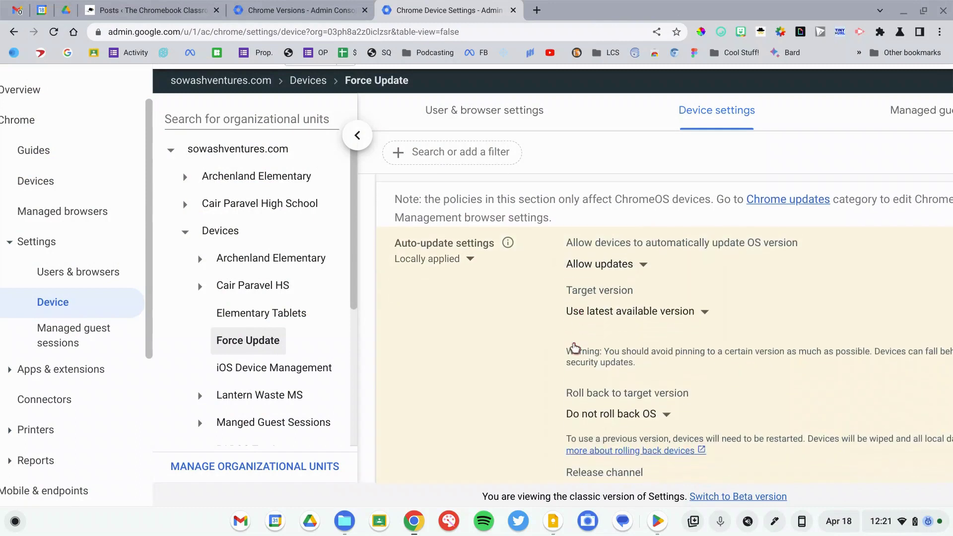
Highlight the Enforce updates heading and open its 106.* minimum version dropdown.
scroll(575, 347, "down", 5)
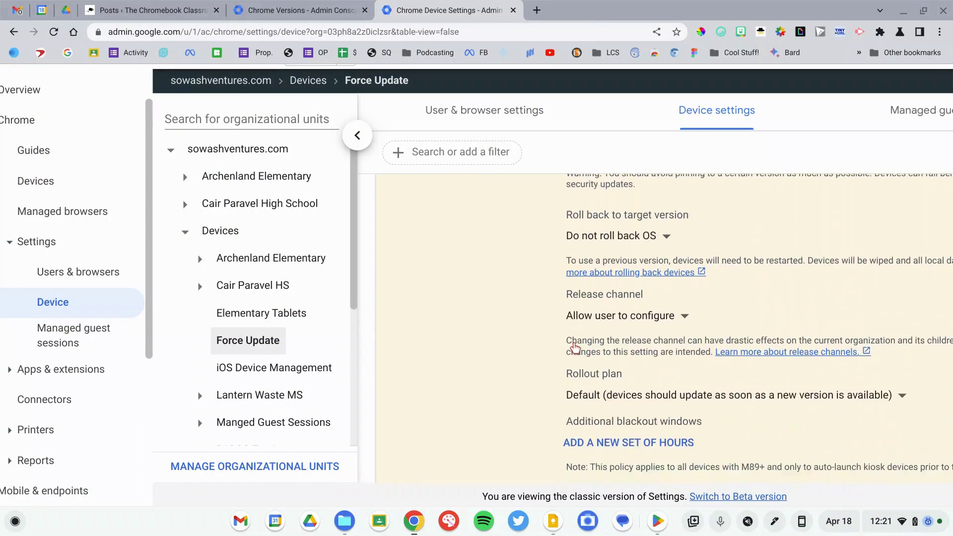
scroll(575, 347, "down", 3)
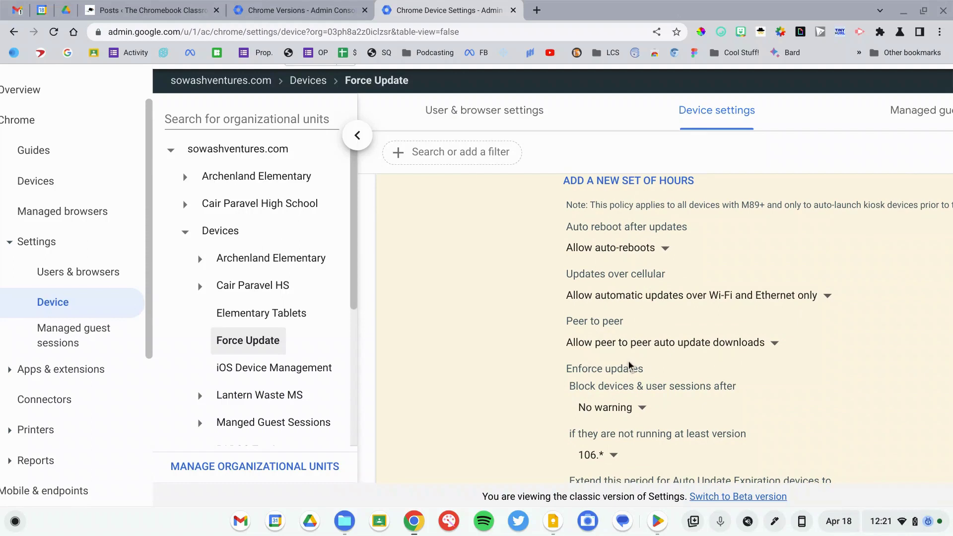
left_click_drag(614, 376, 651, 376)
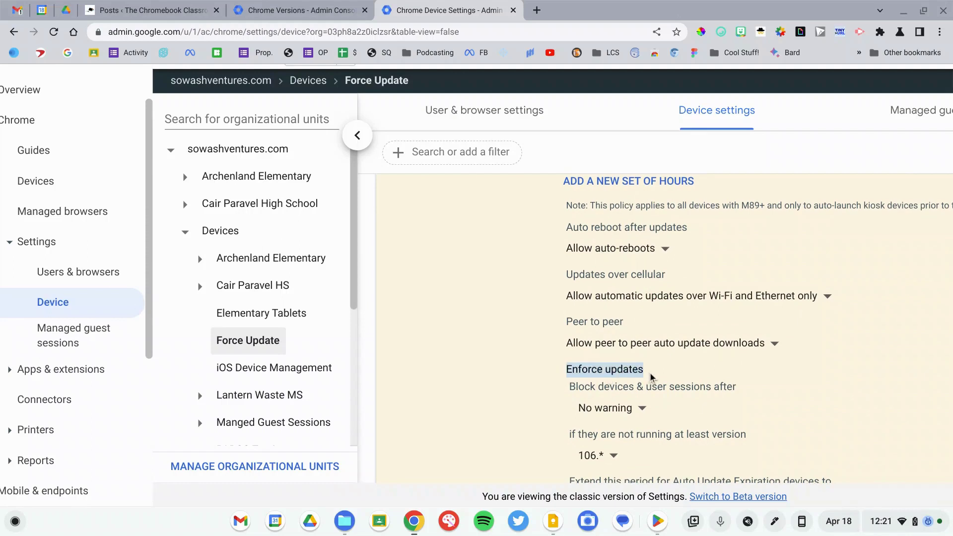
scroll(651, 376, "down", 3)
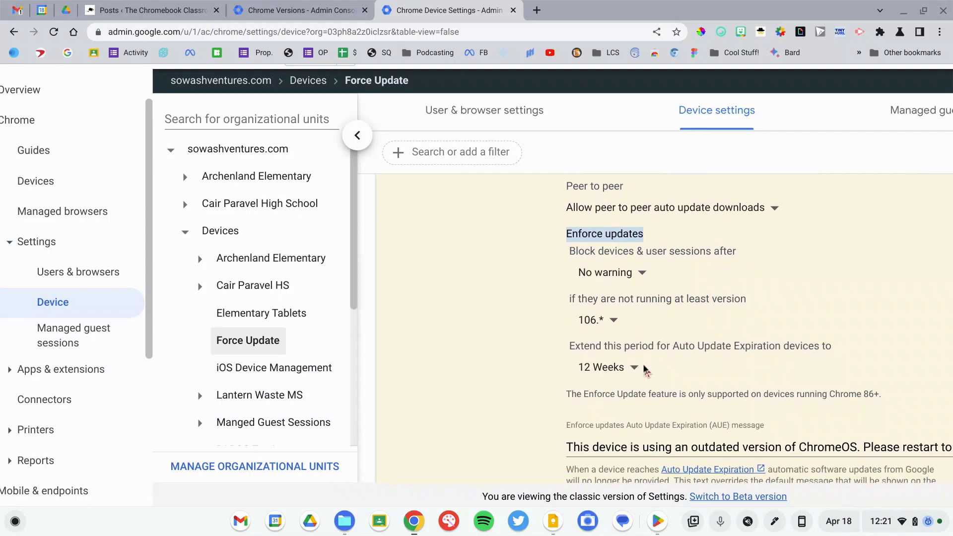
left_click(613, 321)
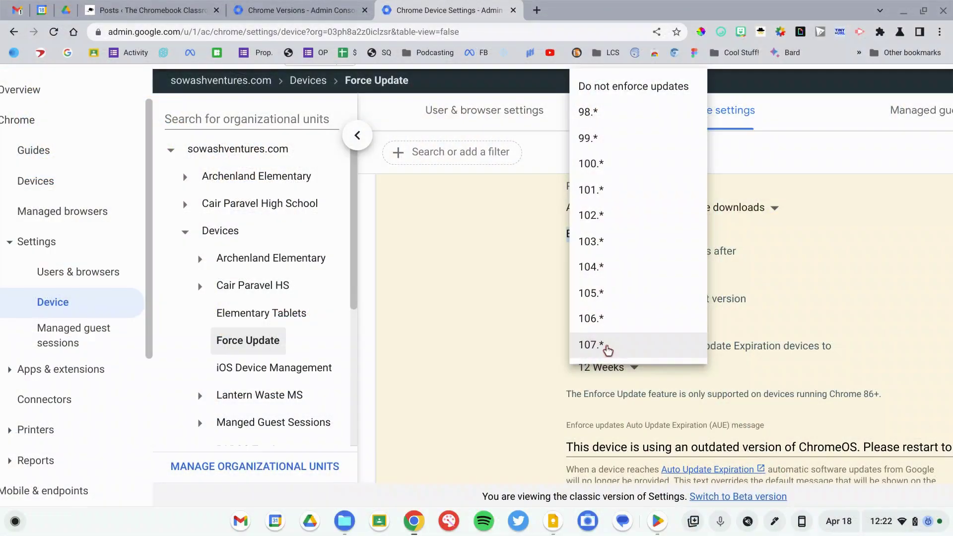
Choose 107.* as the minimum version and open the 'Block devices & user sessions after' dropdown.
left_click(591, 345)
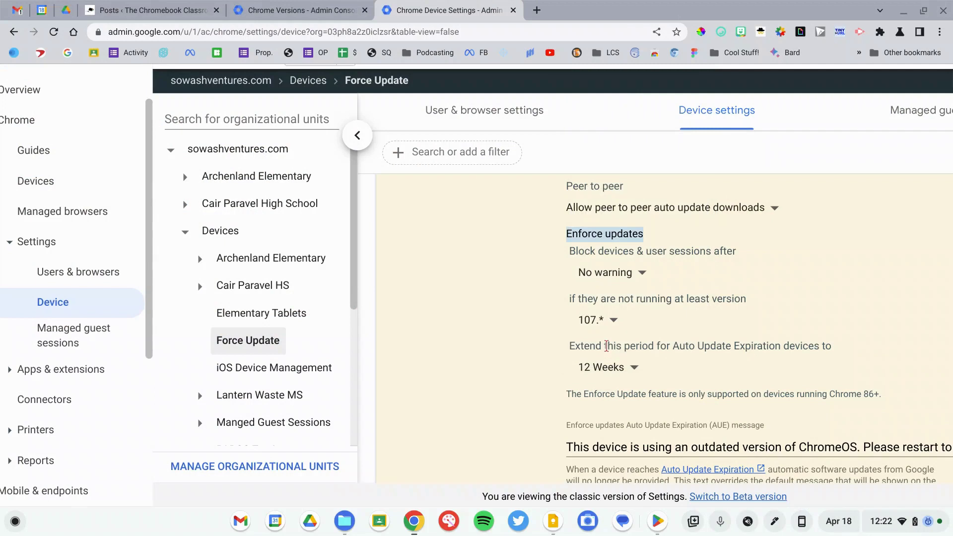
left_click(595, 284)
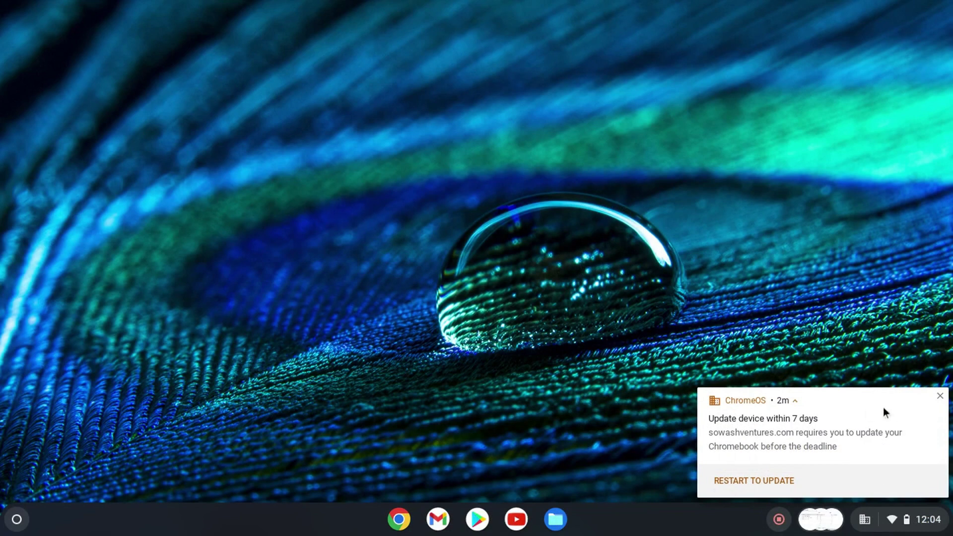
Dismiss the 7-day update notice, then bring it back from the system tray.
left_click(940, 398)
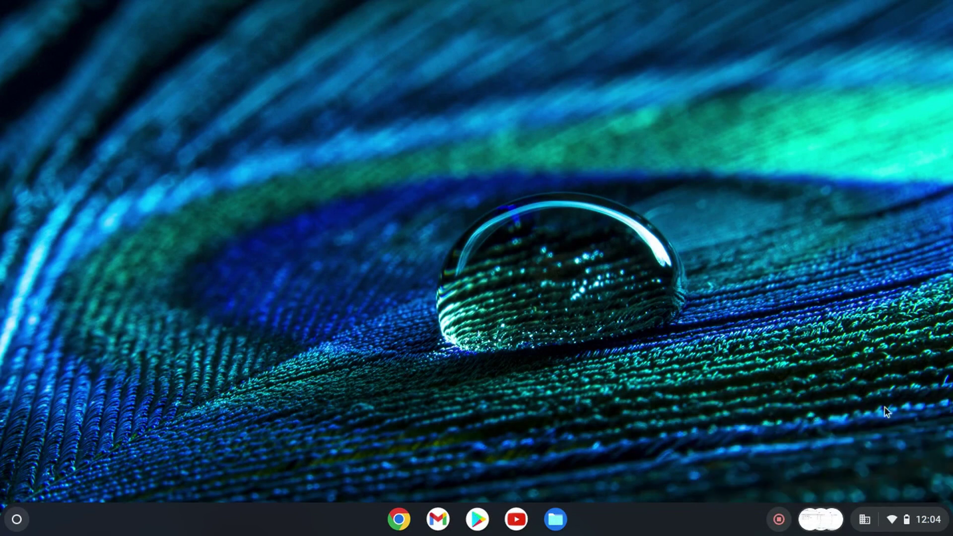
left_click(892, 524)
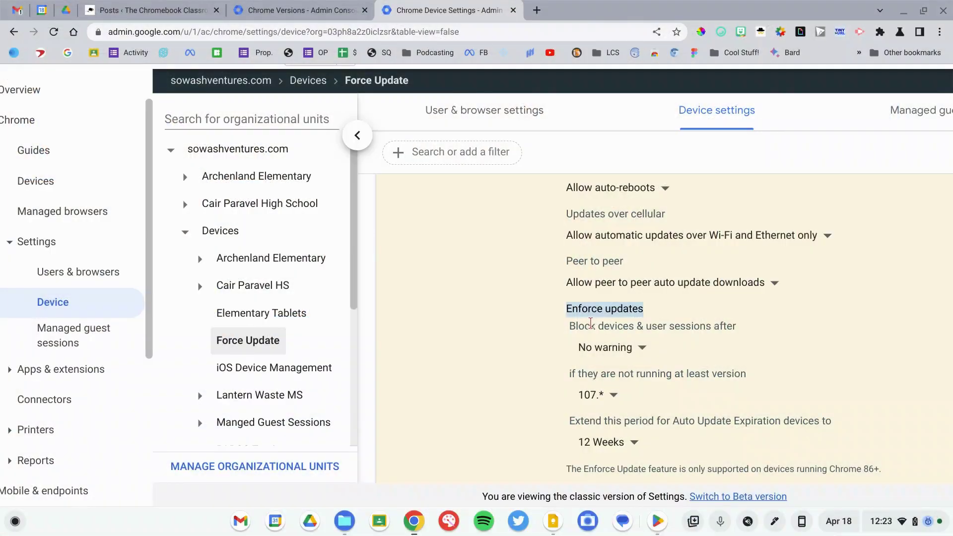
scroll(591, 324, "up", 3)
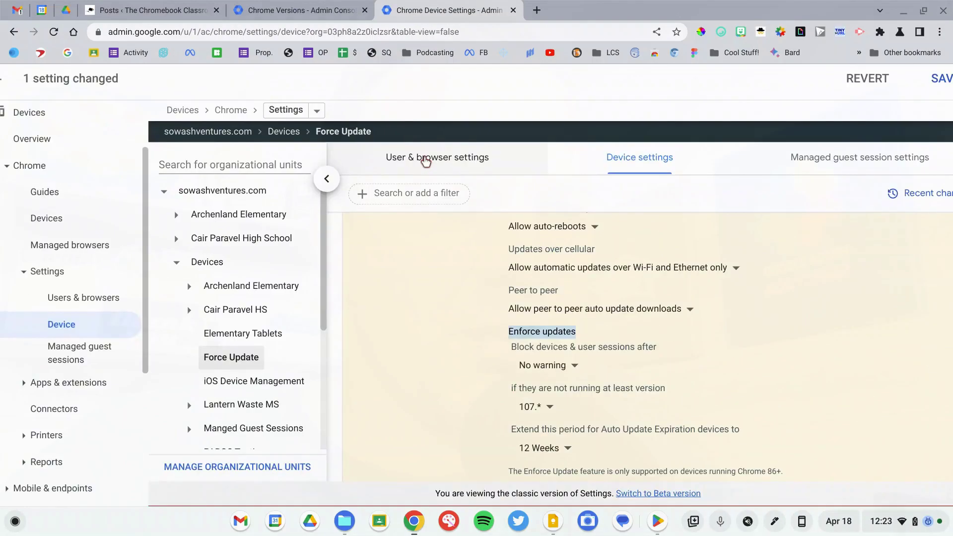
Move to User & browser settings, discarding unsaved changes, and search the page for idle settings.
left_click(426, 160)
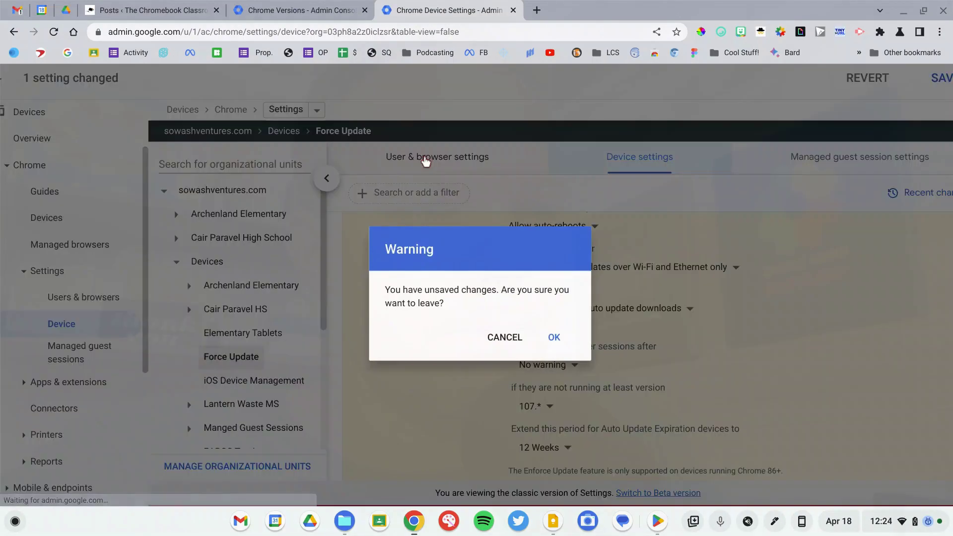
left_click(550, 335)
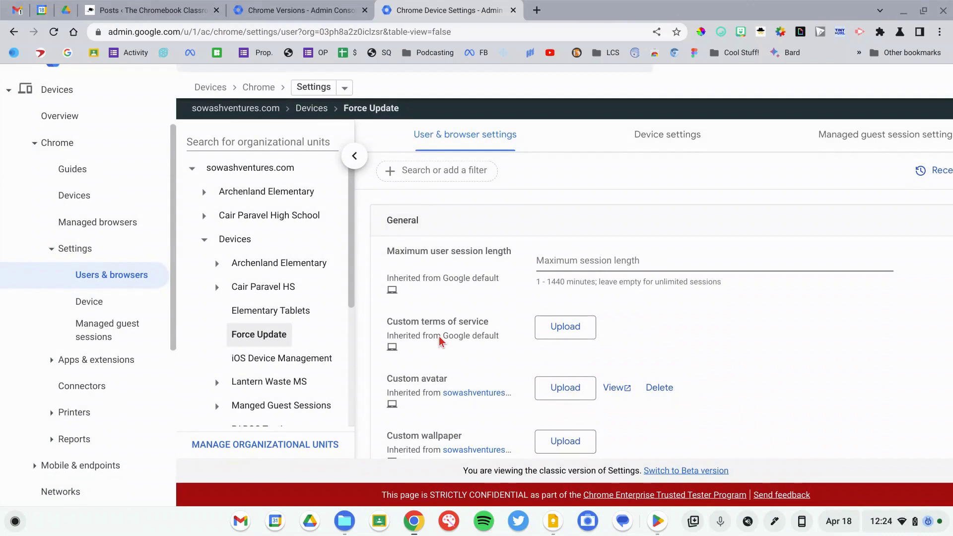
key("ctrl+f")
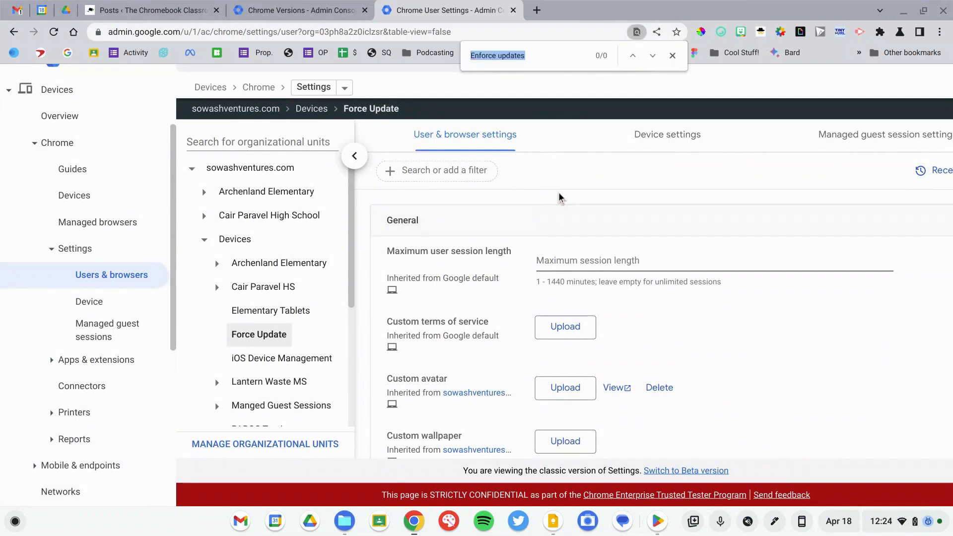
type("idle")
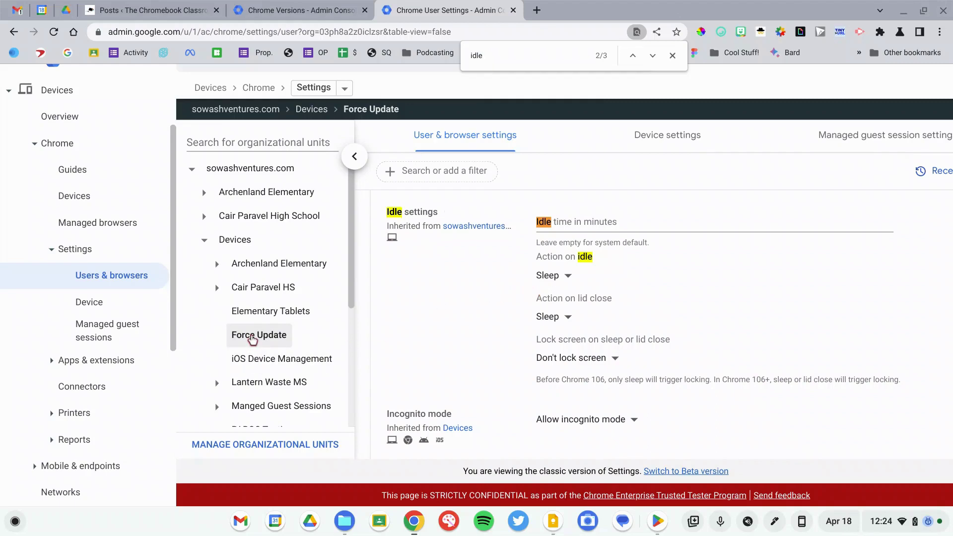
scroll(253, 340, "down", 4)
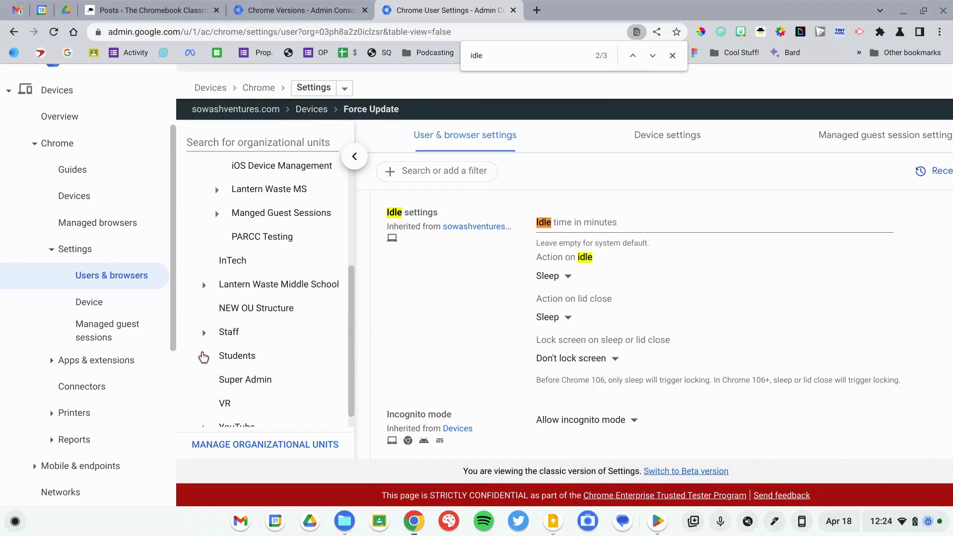
Select the Students OU and change its lid-close action from Sleep to Logout.
left_click(234, 365)
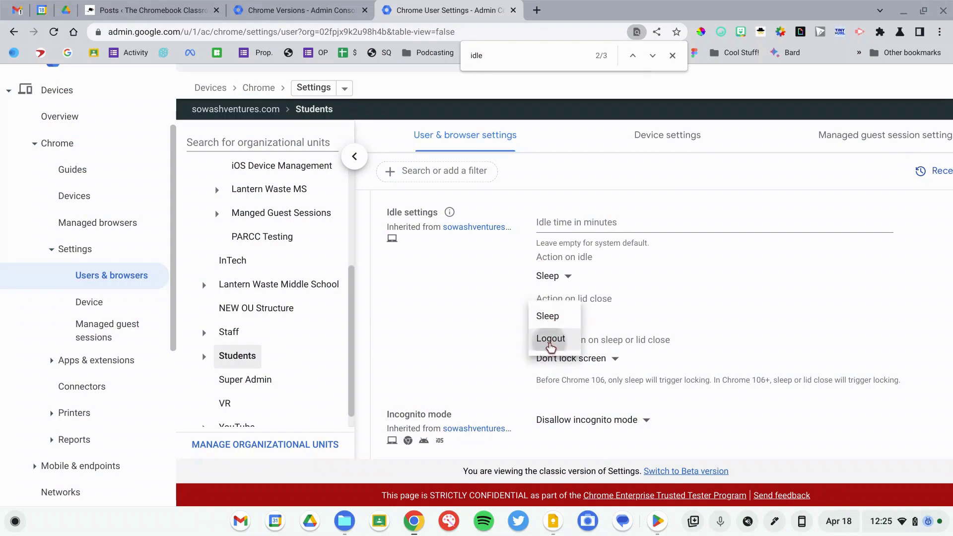
left_click(551, 340)
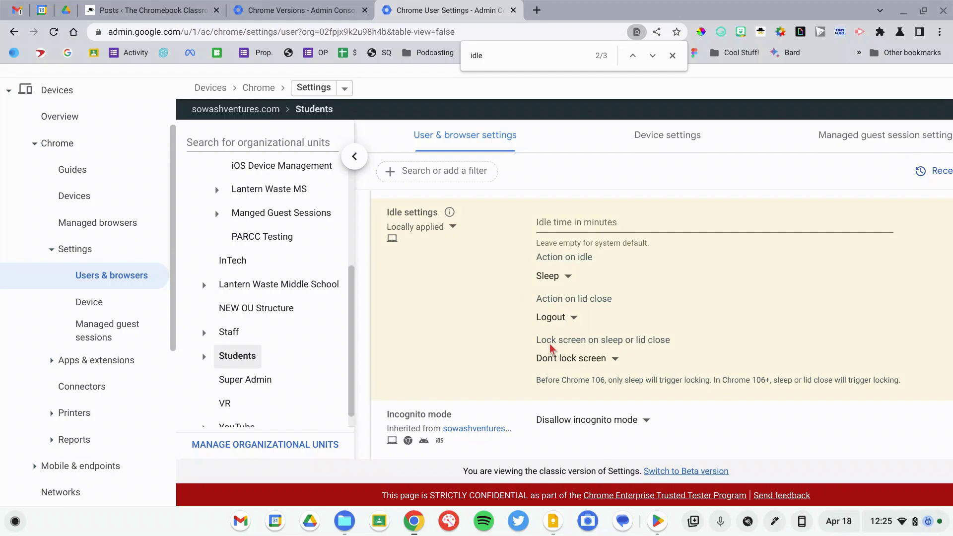